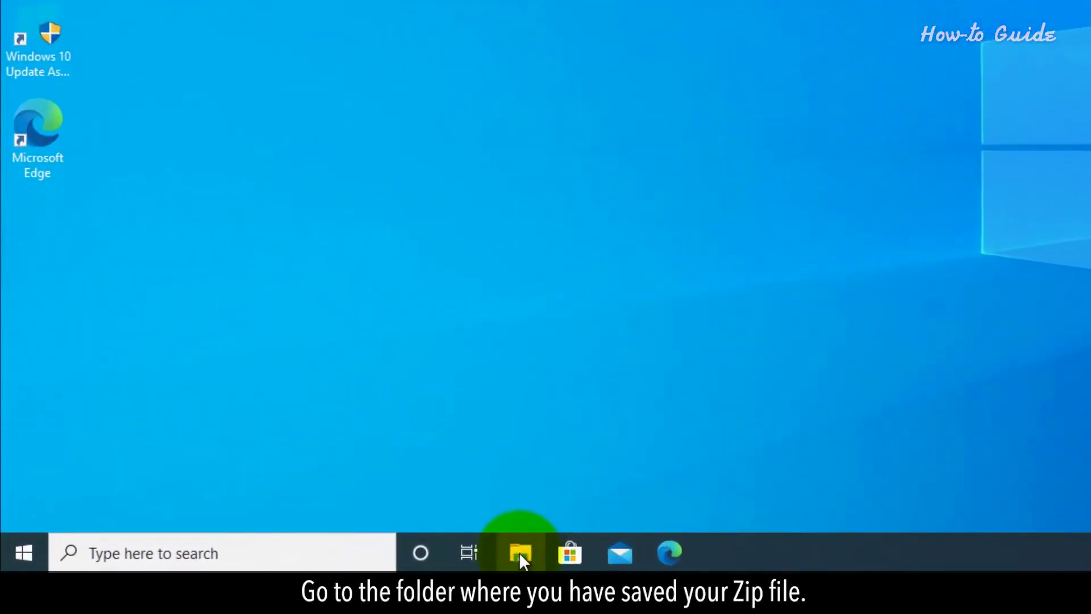
# Open the Pictures folder in File Explorer and bring up the Images zip's shortcut menu
pyautogui.click(520, 551)
pyautogui.click(226, 340)
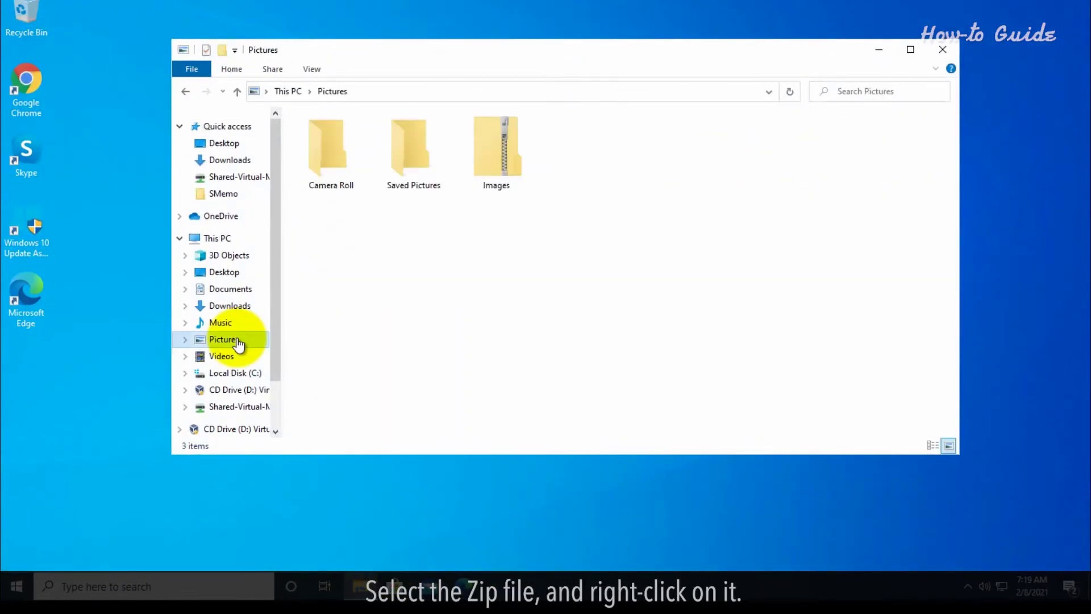
pyautogui.click(503, 150)
pyautogui.rightClick(504, 149)
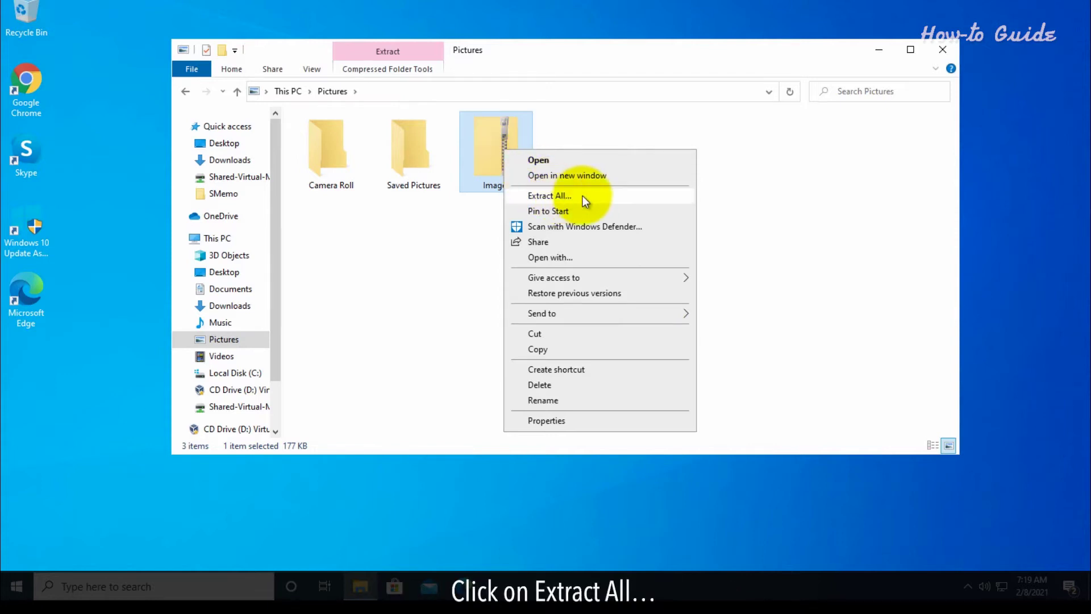
# Start Extract All with 'show extracted files' on and create a new folder on the Desktop
pyautogui.click(599, 197)
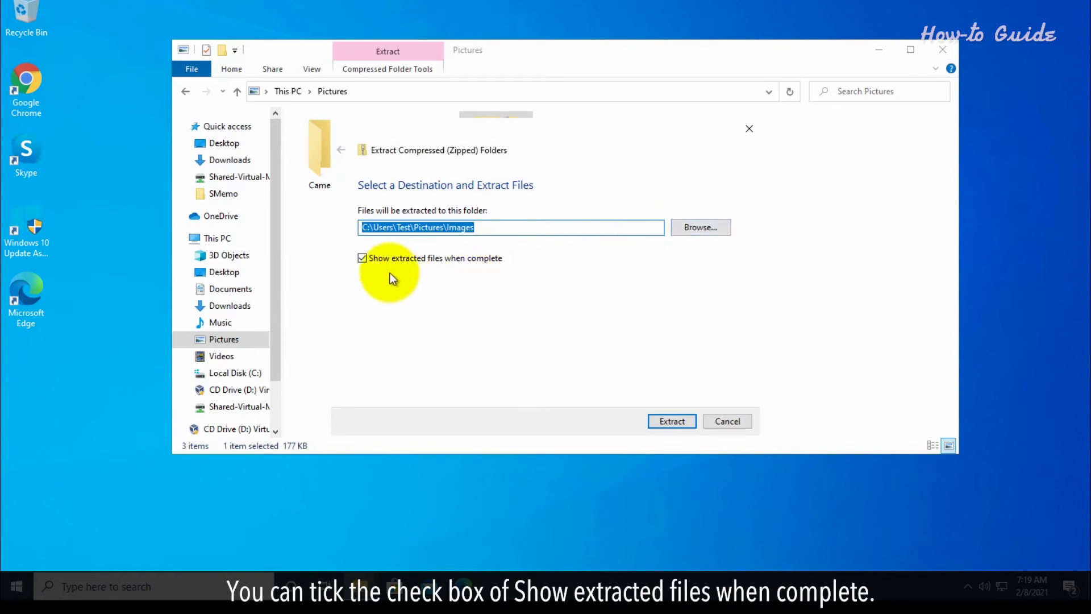
pyautogui.click(363, 259)
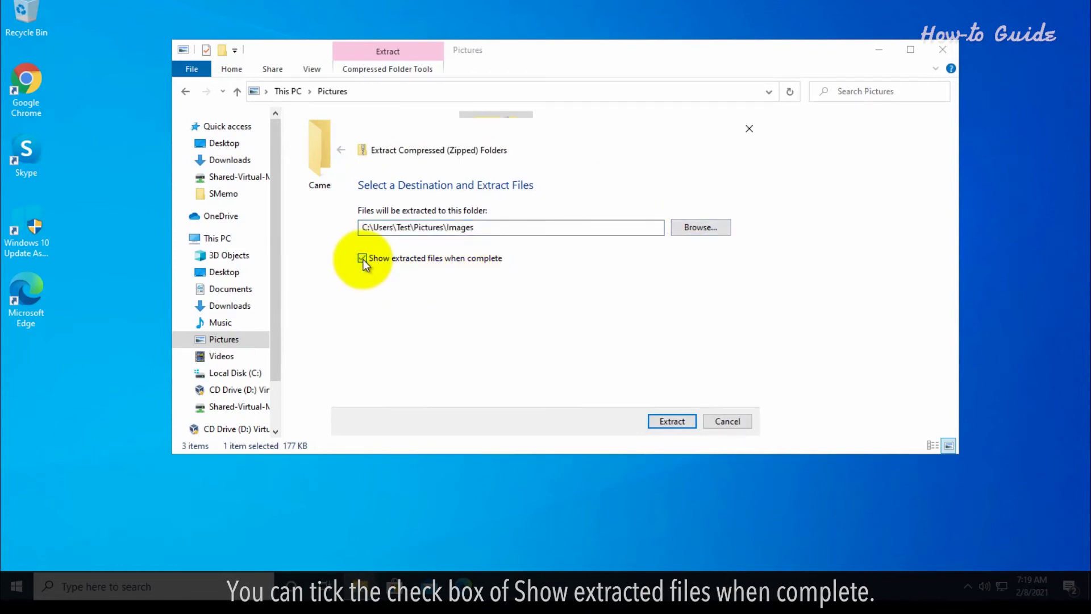
pyautogui.click(716, 227)
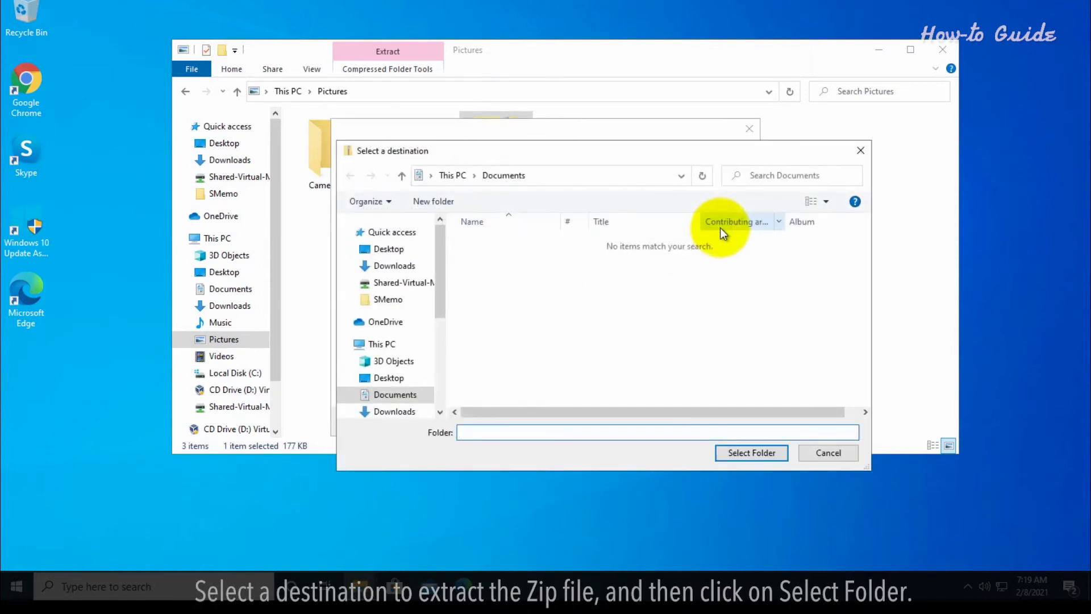
pyautogui.click(401, 253)
pyautogui.click(435, 205)
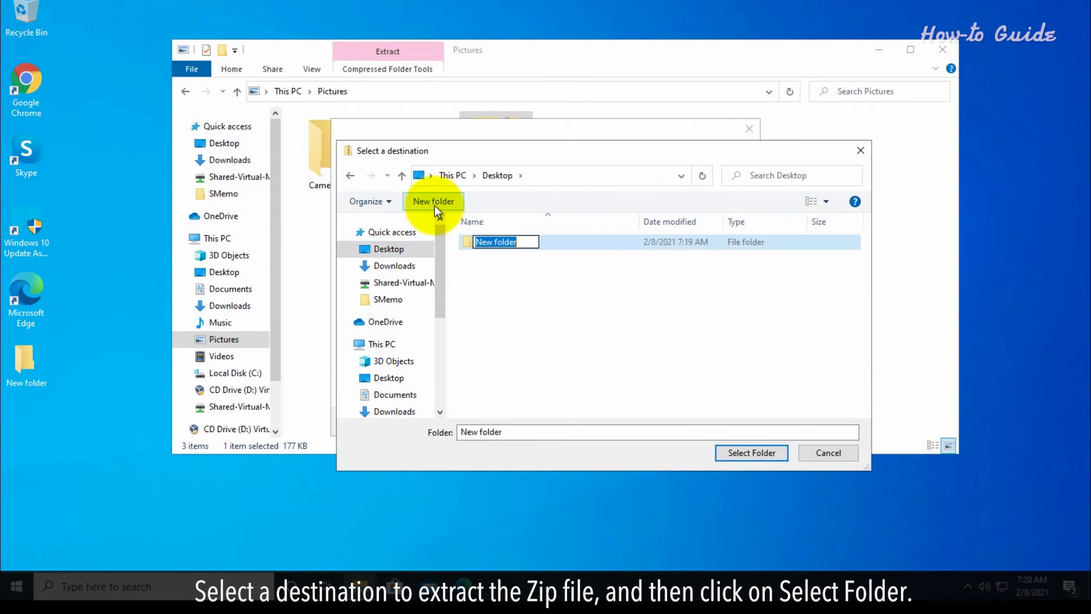
pyautogui.write('Images')
# Name the new Desktop folder Images, choose it as the destination, and extract there
pyautogui.press('Return')
pyautogui.doubleClick(467, 243)
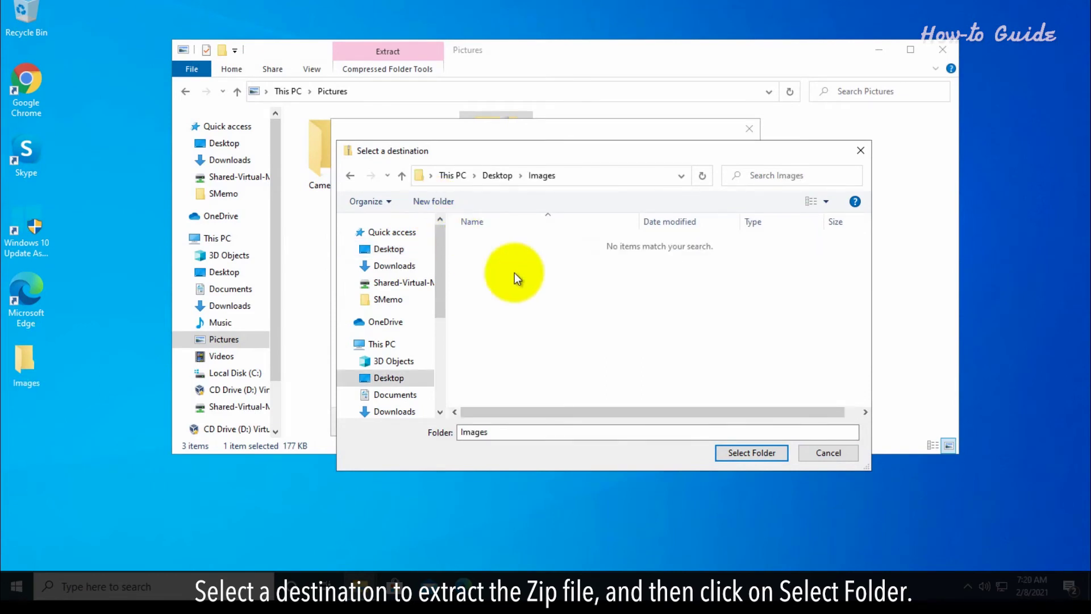
pyautogui.click(751, 453)
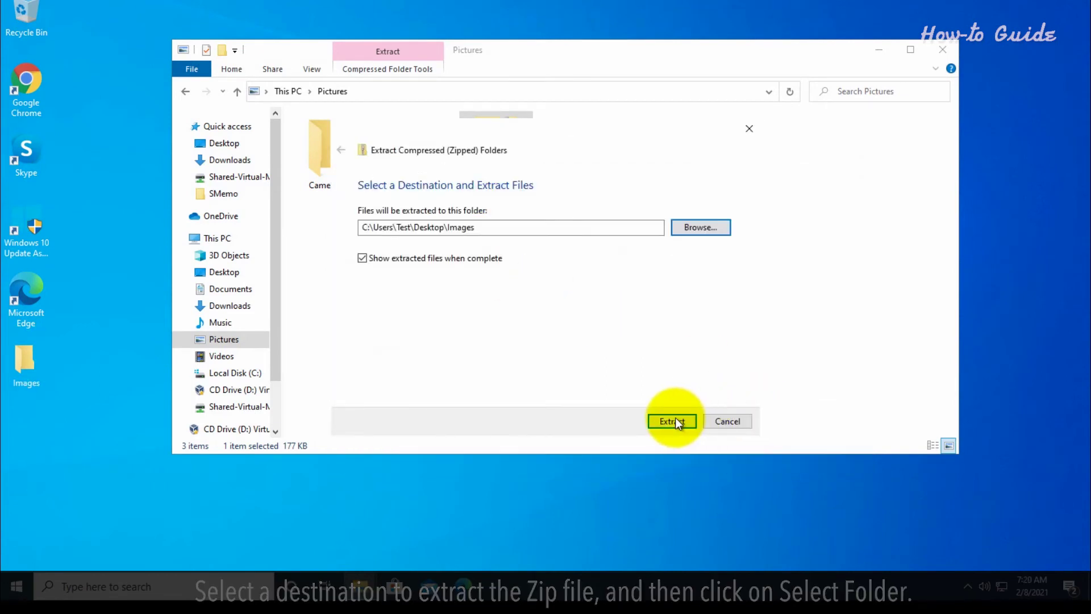
pyautogui.click(671, 421)
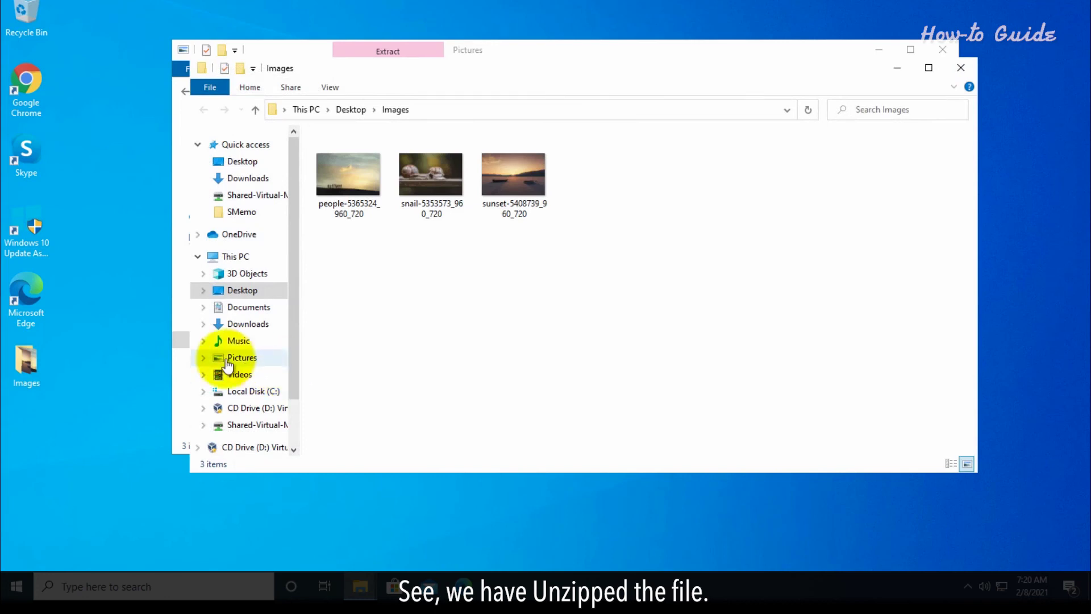
pyautogui.click(29, 365)
pyautogui.click(417, 110)
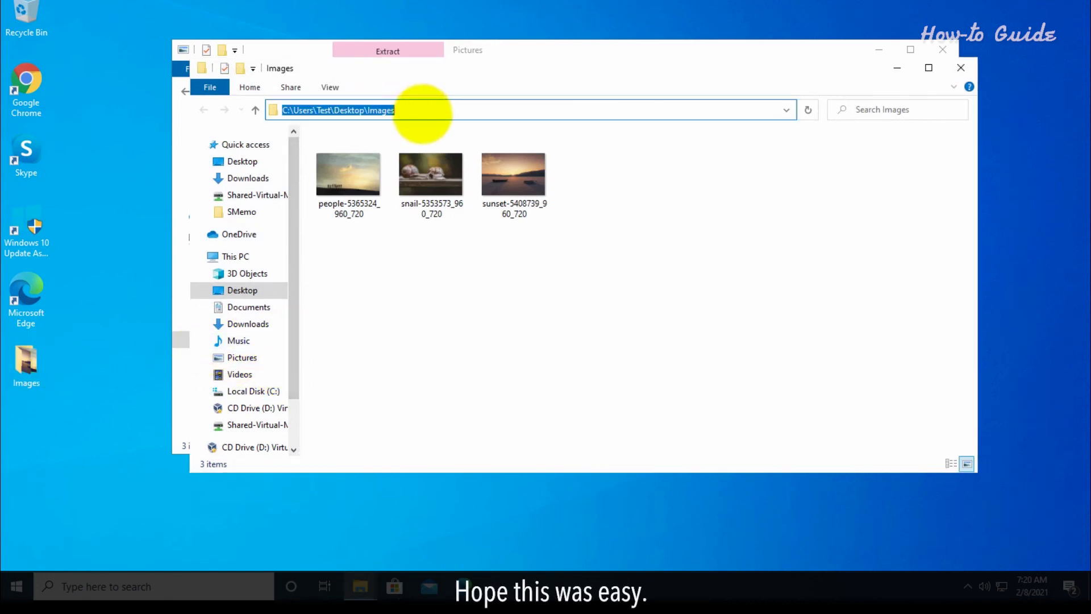